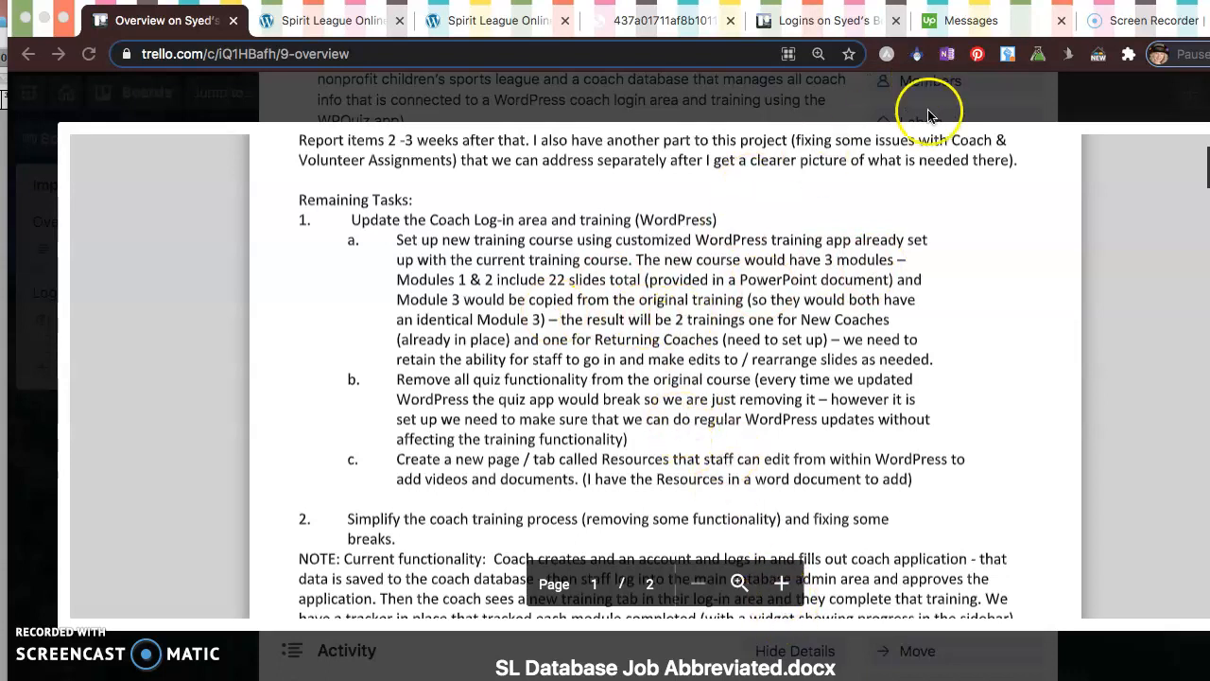
# Bring the Returning Coach Training deck forward in PowerPoint
pyautogui.press('super+Tab')
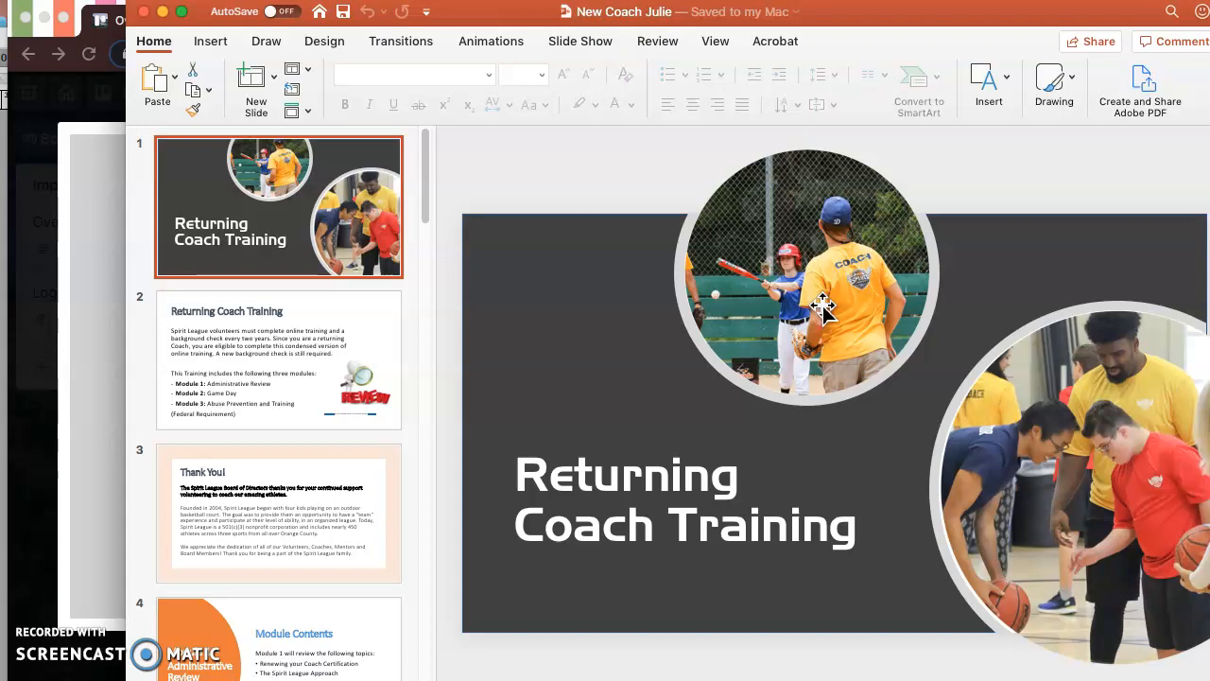
# View the deck's second slide, then return to the Spirit League admin site in the browser
pyautogui.click(303, 361)
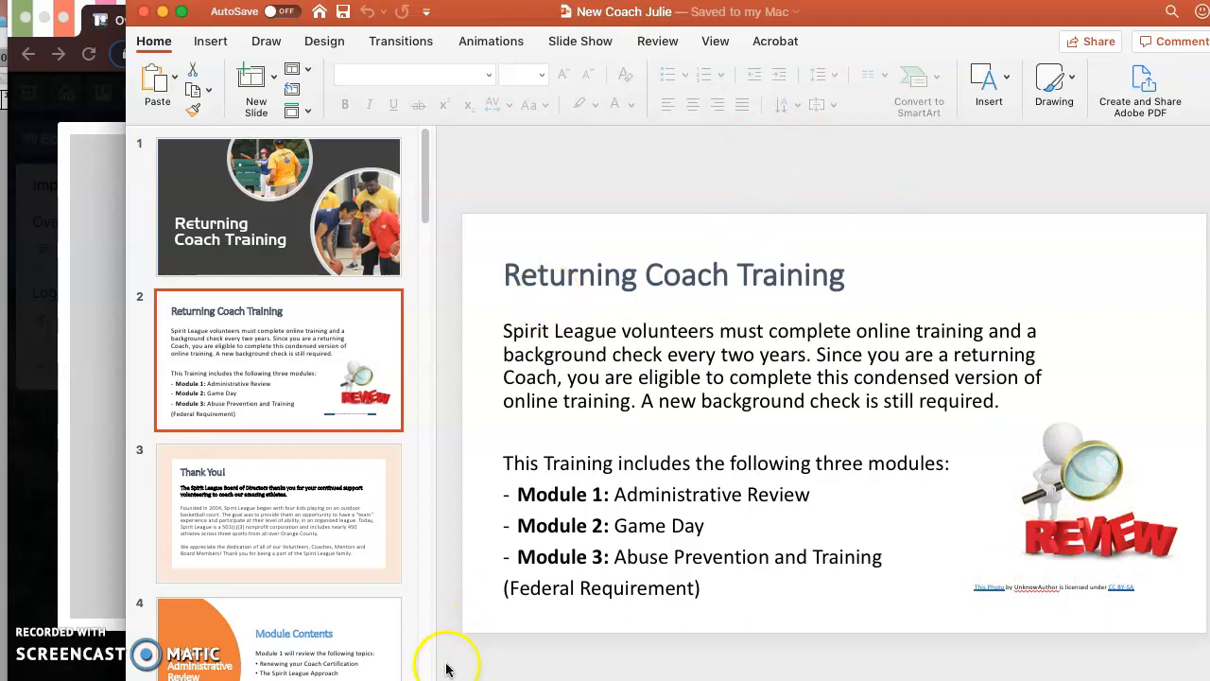
pyautogui.press('super+Tab')
pyautogui.click(477, 29)
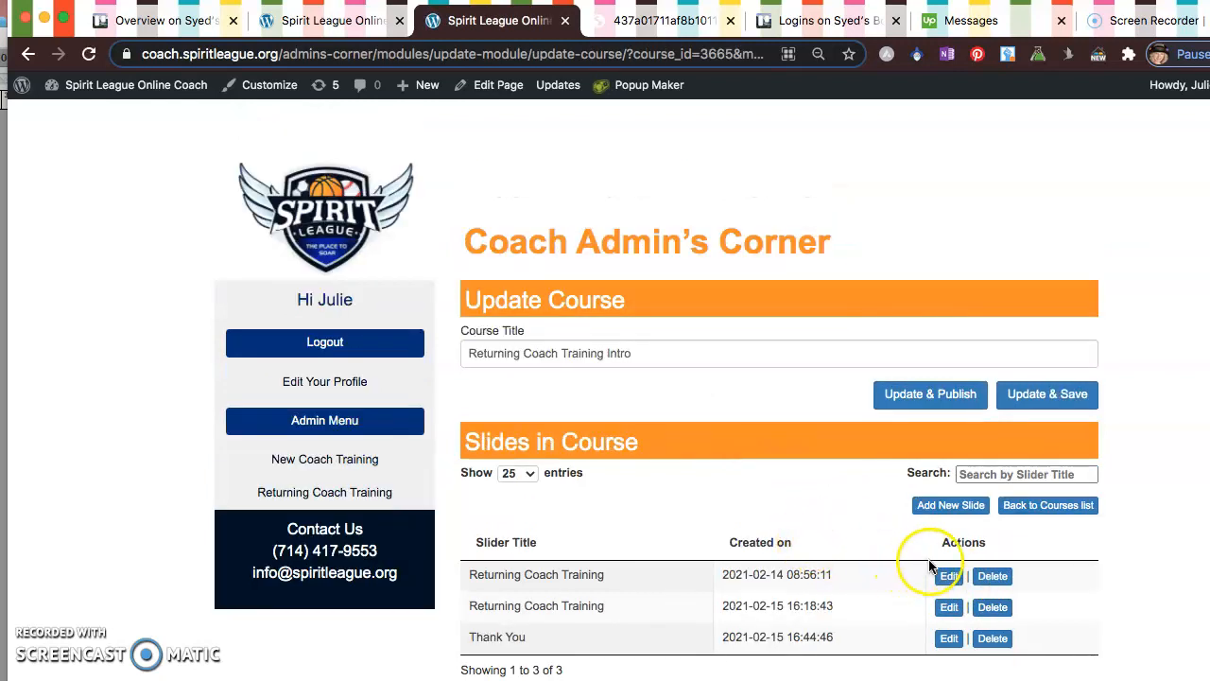
# Edit the second Returning Coach Training Intro slide and bring PowerPoint back for comparison
pyautogui.click(946, 576)
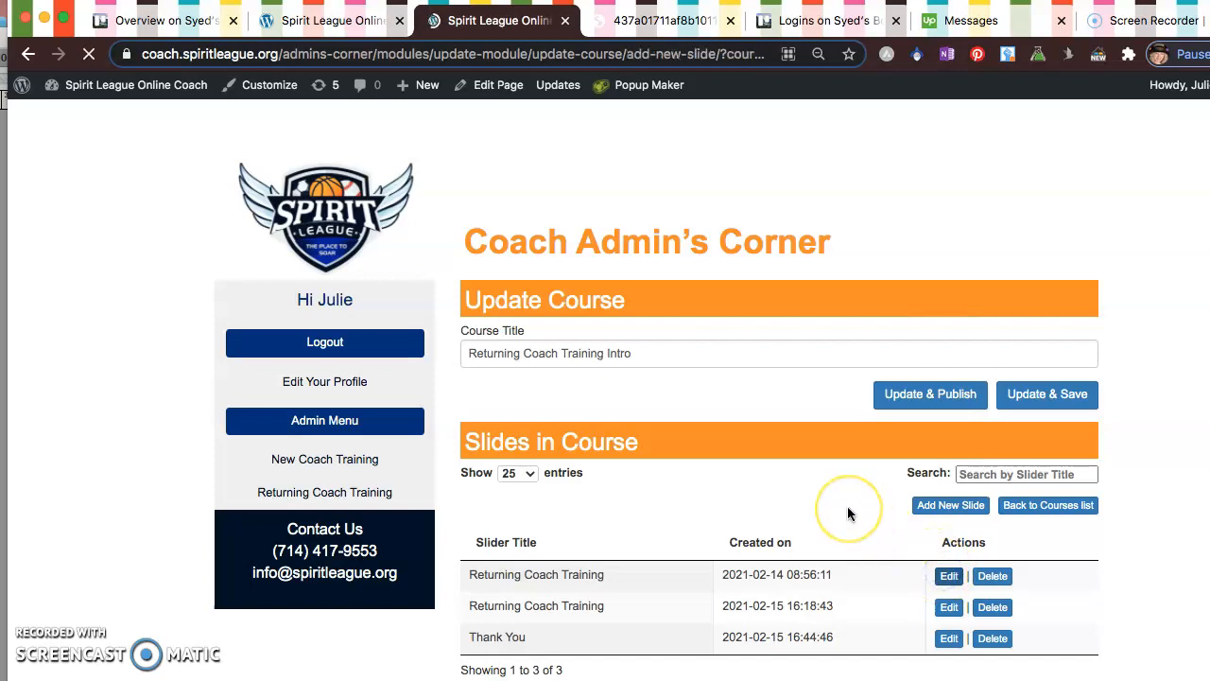
pyautogui.scroll(-1, 454, 369)
pyautogui.click(28, 54)
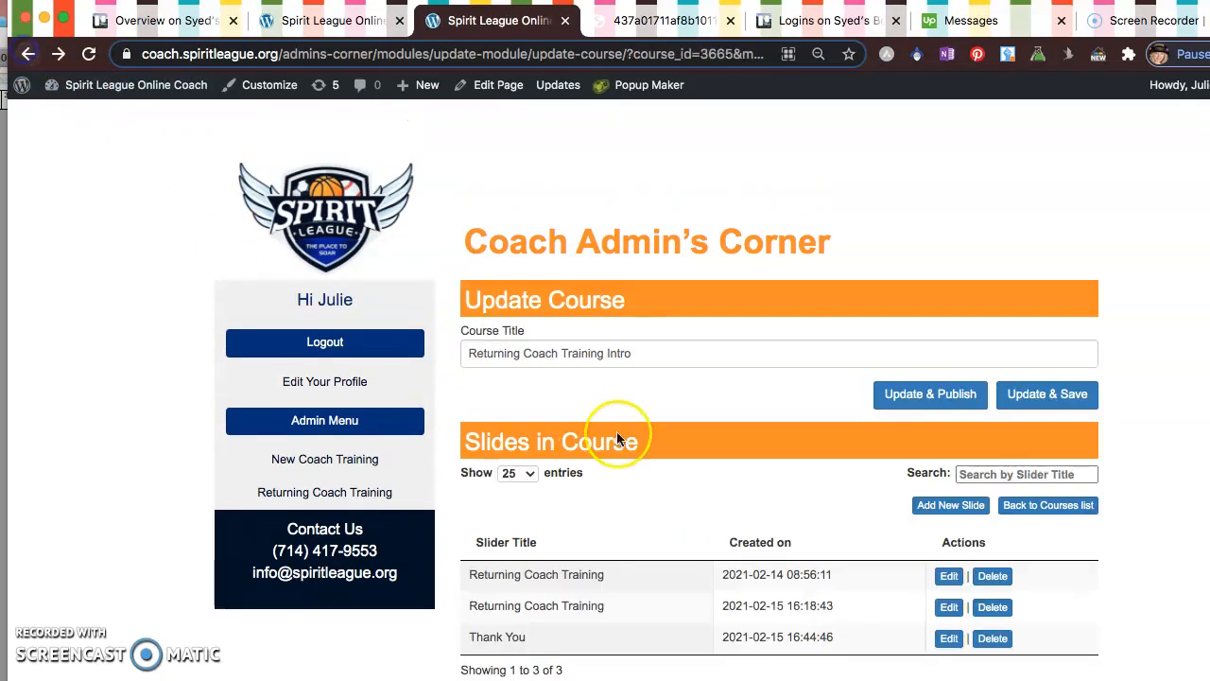
pyautogui.click(947, 607)
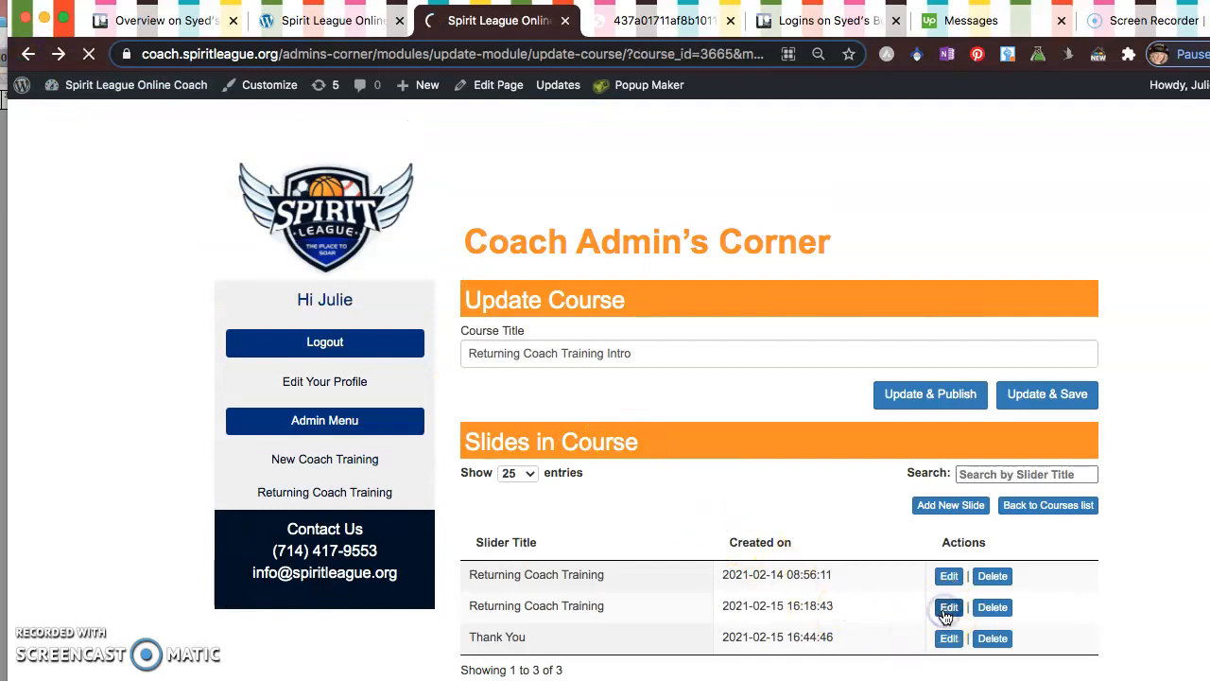
pyautogui.scroll(-3, 808, 572)
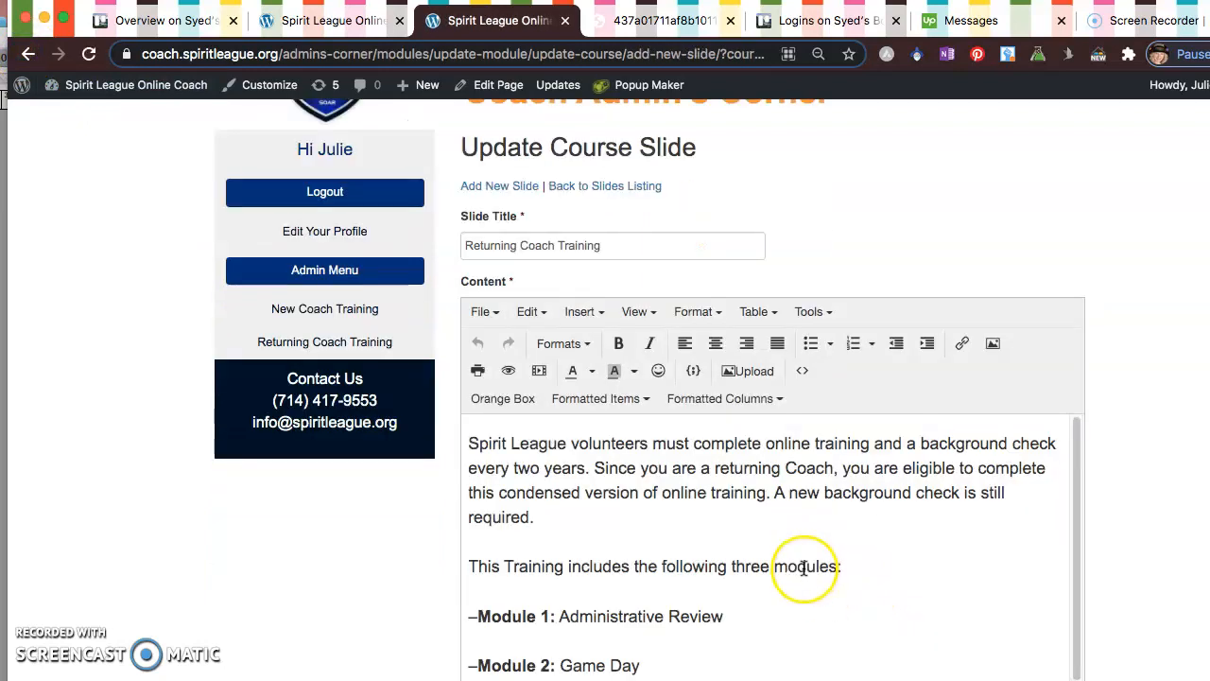
pyautogui.scroll(-5, 804, 568)
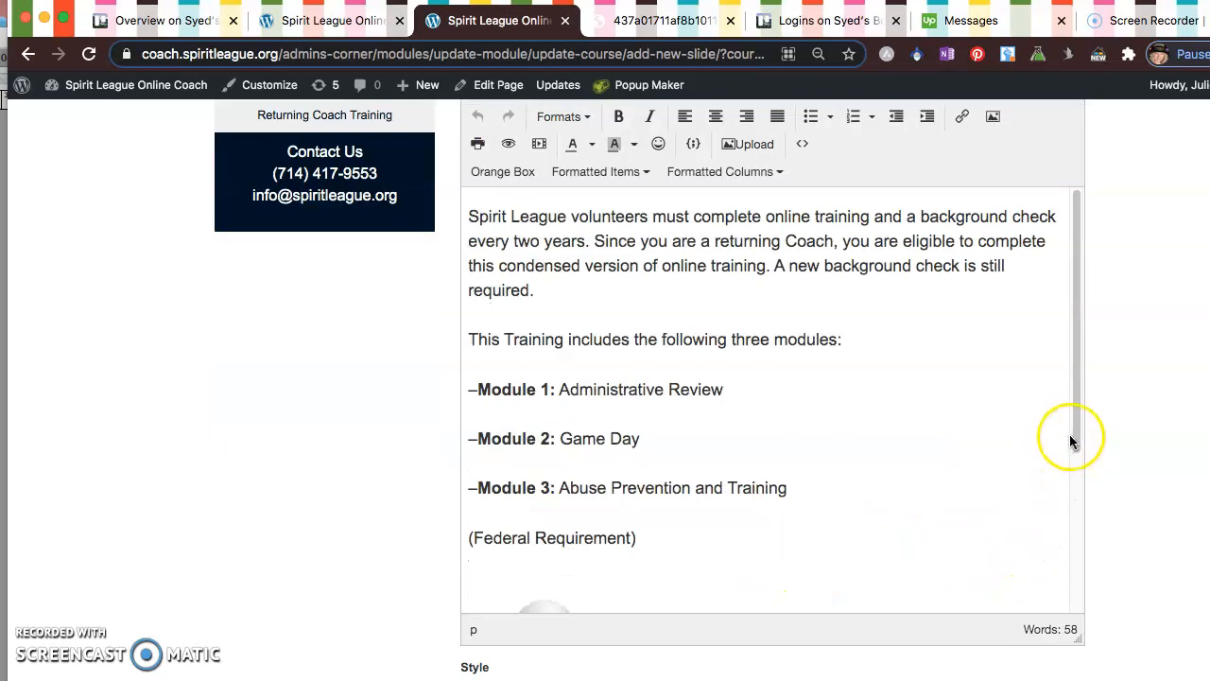
pyautogui.moveTo(1072, 436); pyautogui.dragTo(1090, 603)
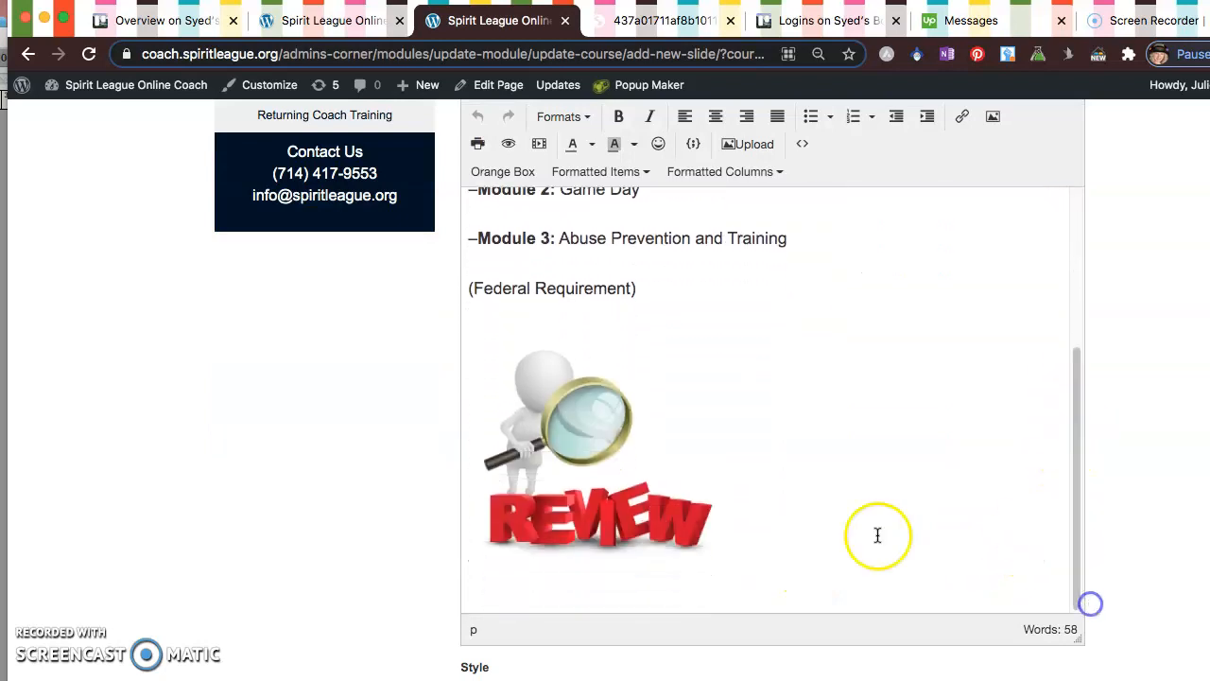
pyautogui.scroll(3, 833, 404)
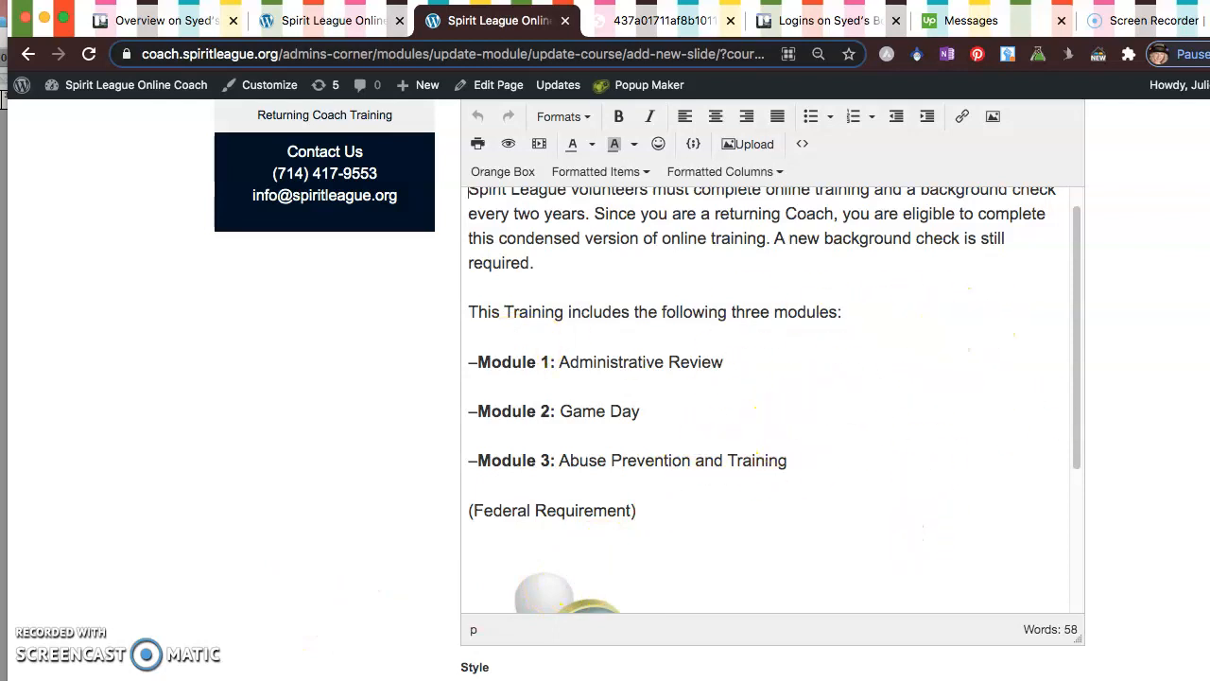
pyautogui.press('super+Tab')
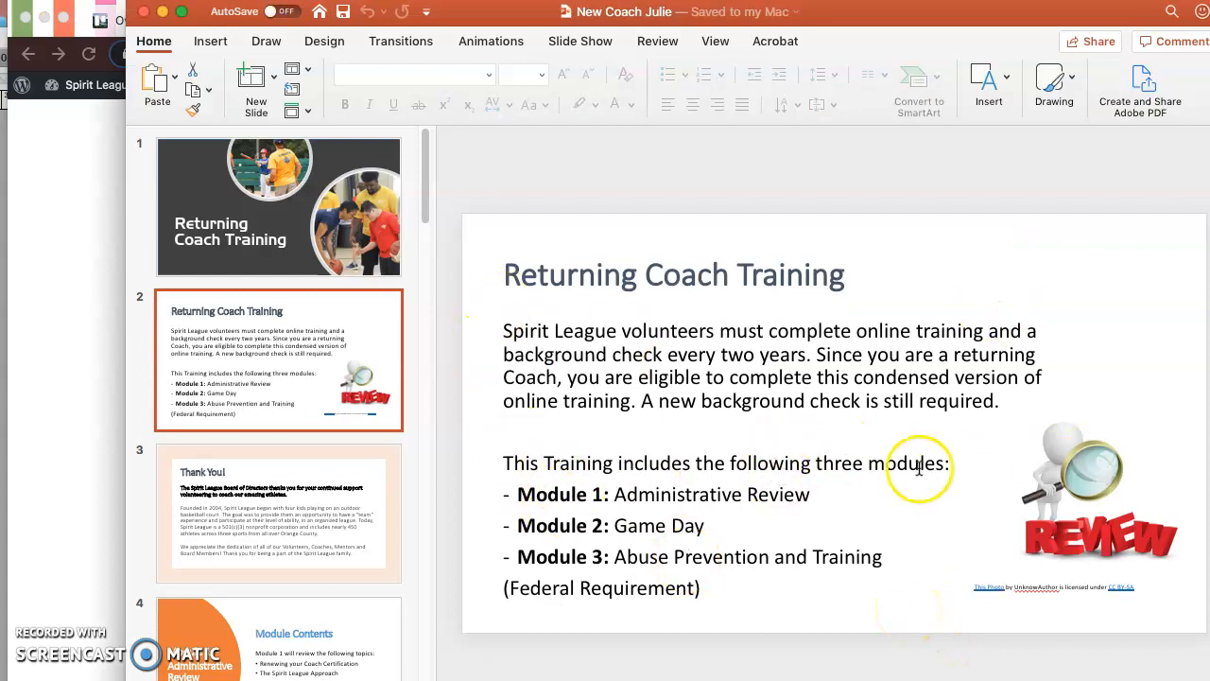
# Page through the Thank You!, Module Contents, certification and Spirit League Approach slides
pyautogui.click(287, 493)
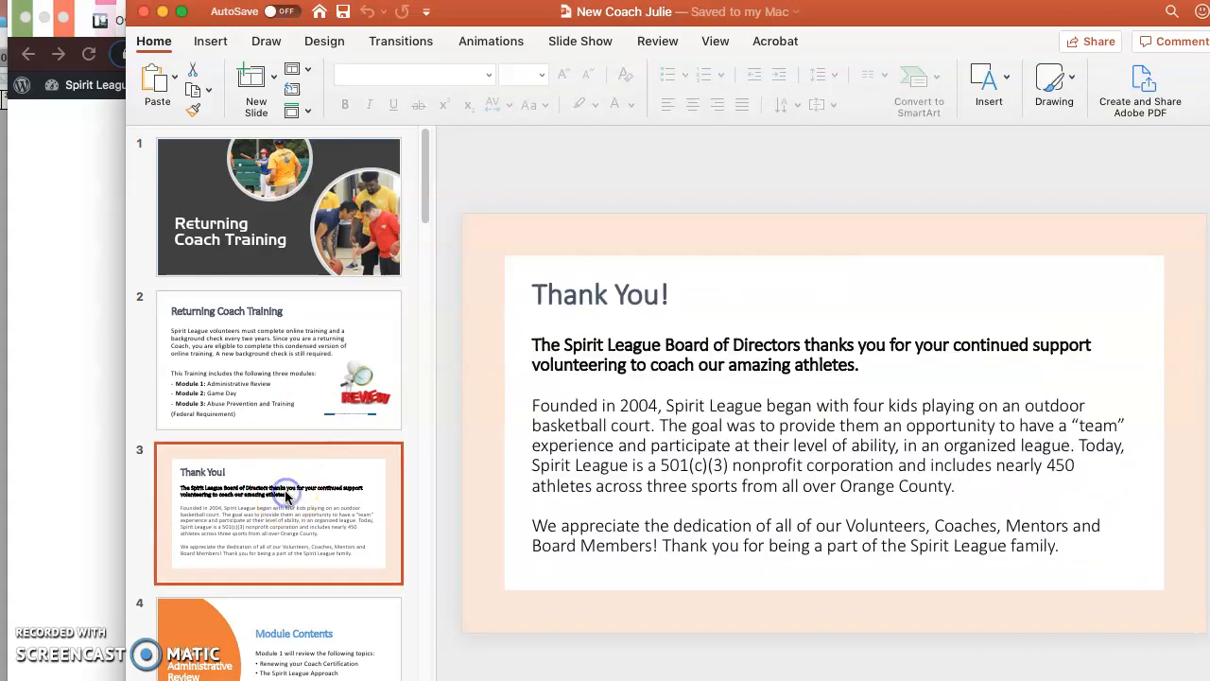
pyautogui.scroll(-2, 287, 493)
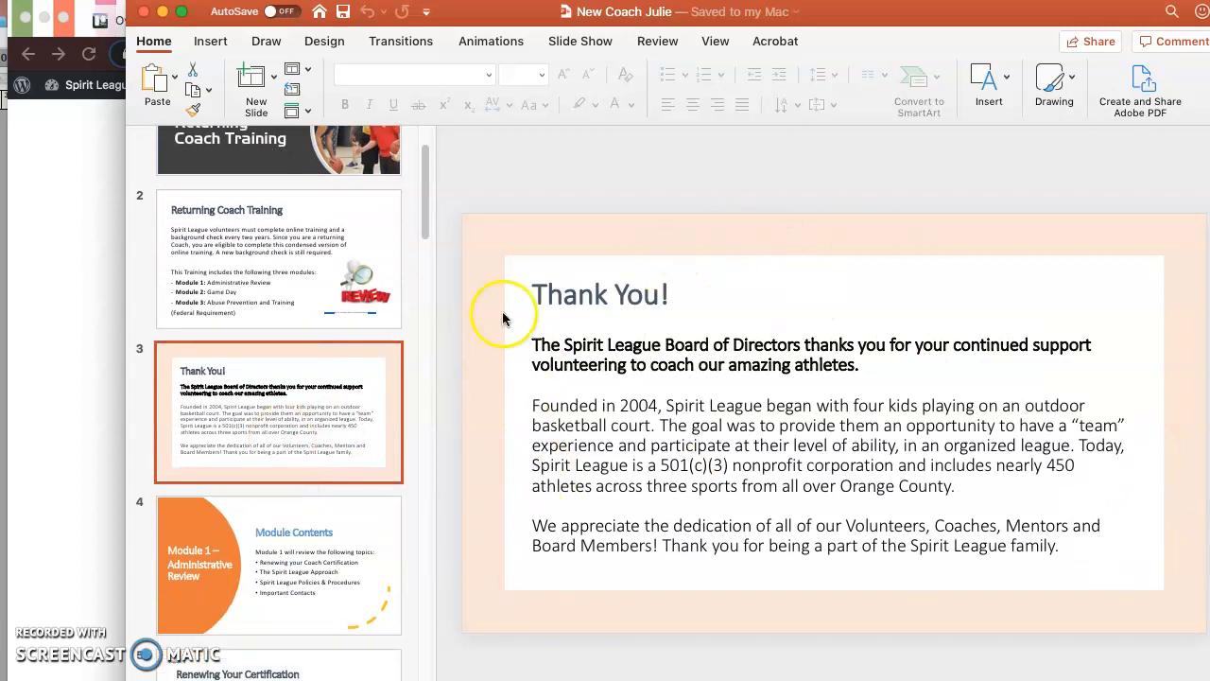
pyautogui.click(253, 534)
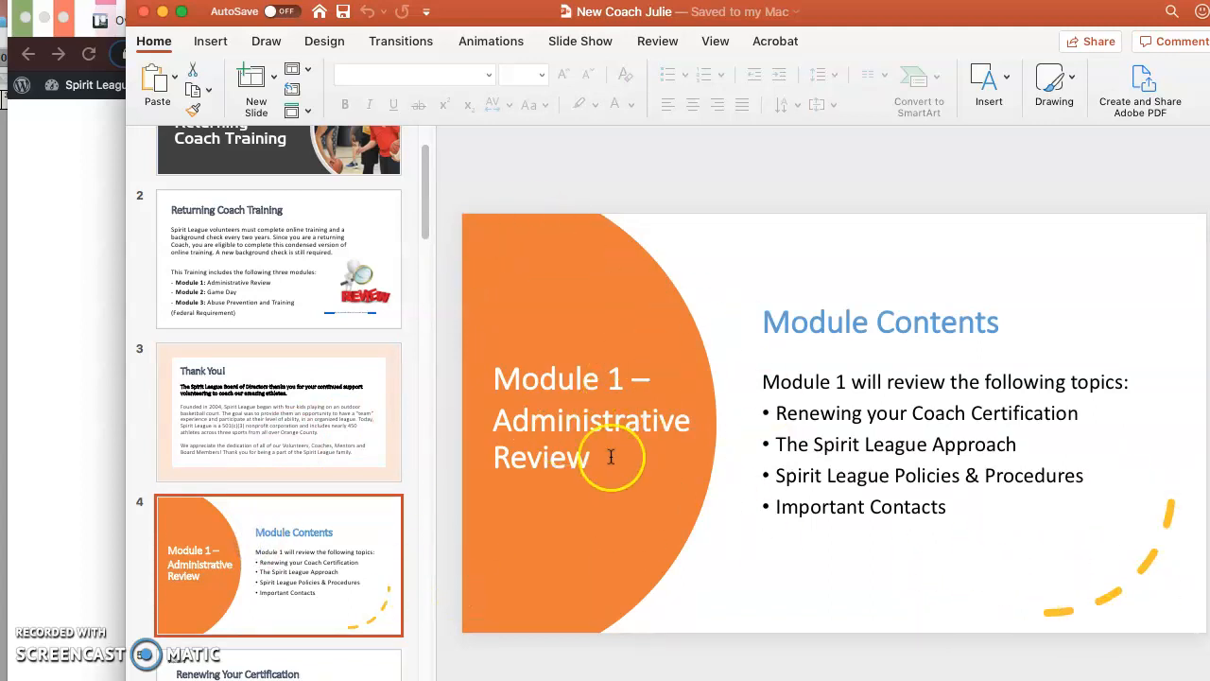
pyautogui.press('Down')
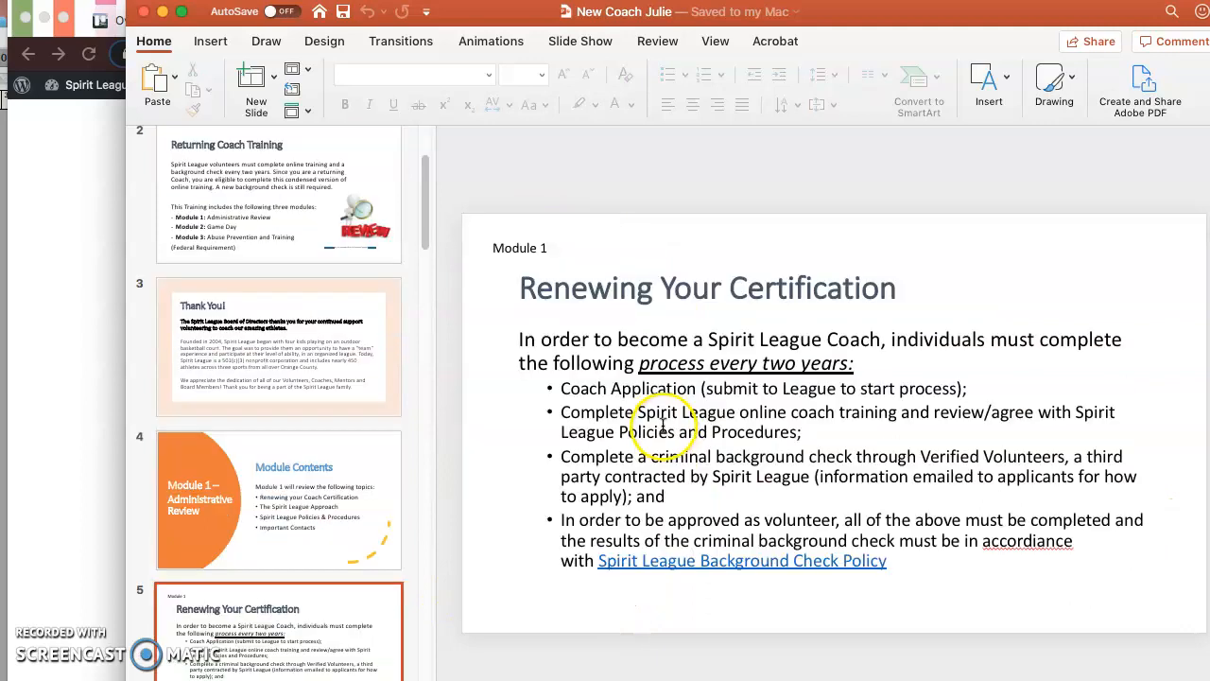
pyautogui.press('Down')
pyautogui.click(324, 629)
pyautogui.scroll(-1, 306, 554)
pyautogui.scroll(-1, 306, 554)
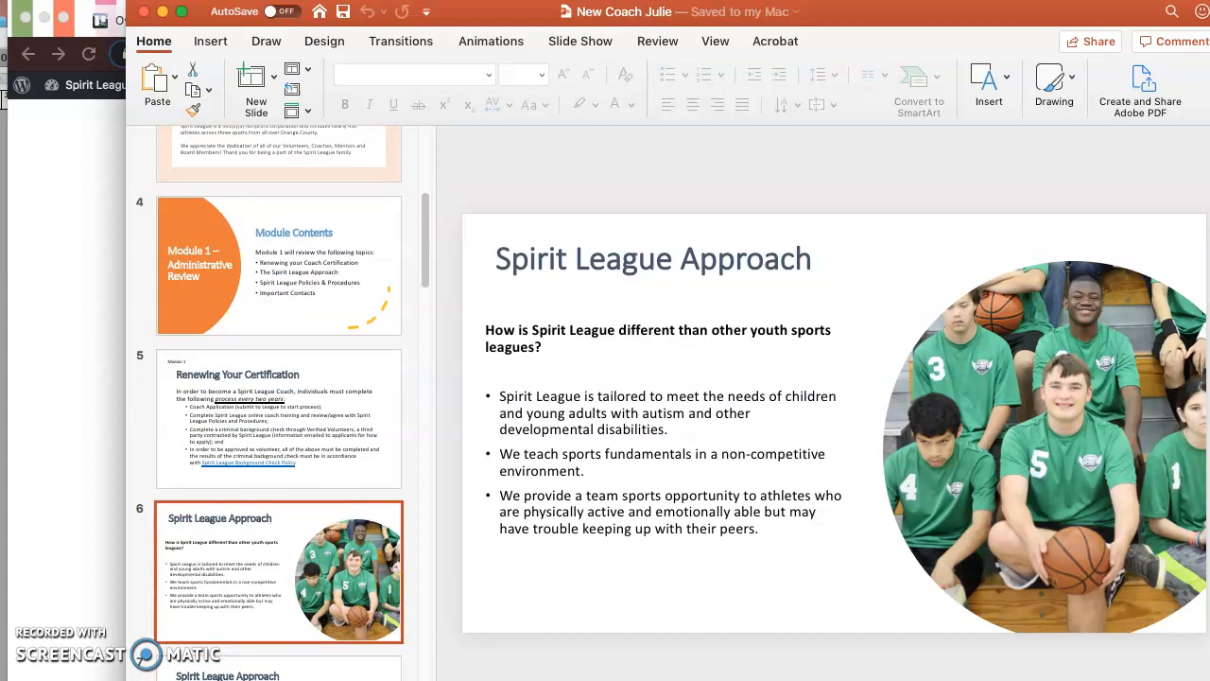
# Return to the browser and revisit the Trello task overview's remaining-tasks document
pyautogui.press('super+Tab')
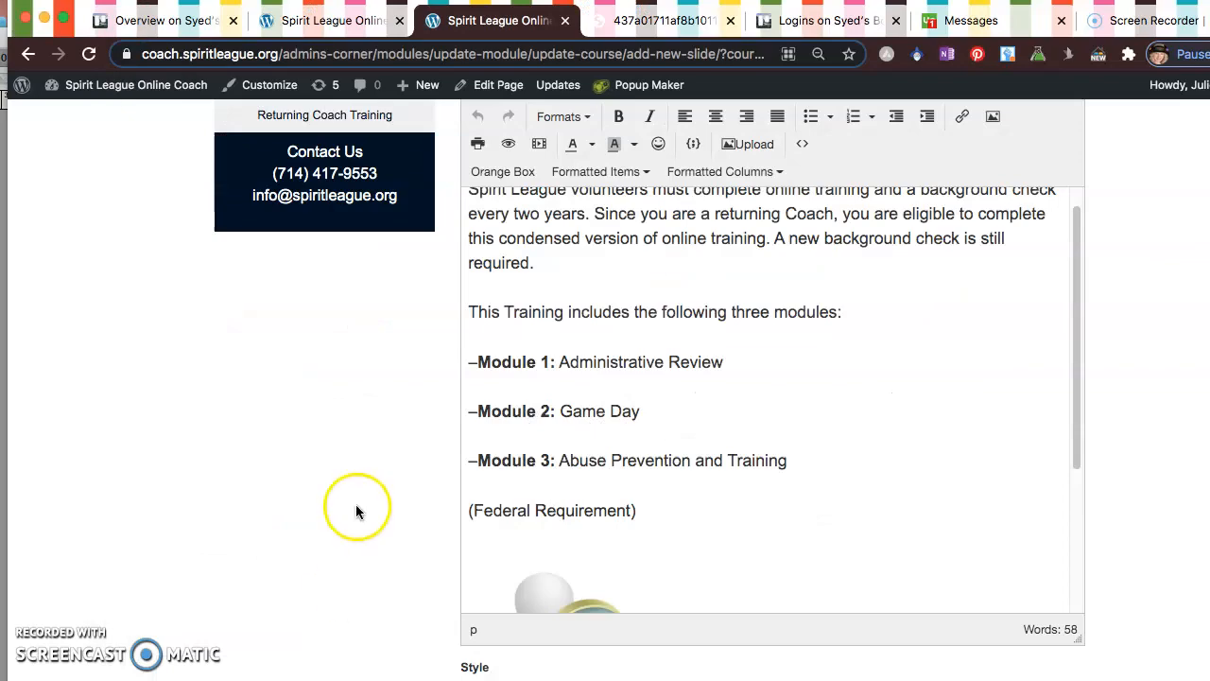
pyautogui.scroll(1, 594, 381)
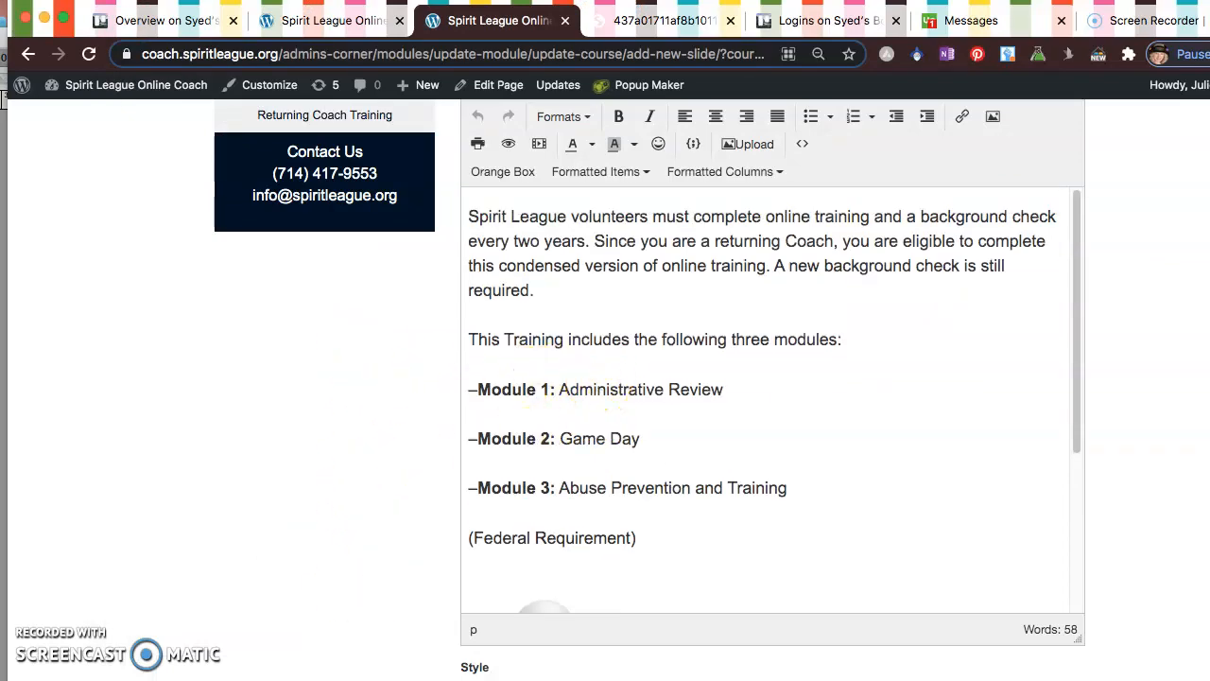
pyautogui.press('super+Tab')
pyautogui.click(126, 162)
pyautogui.click(140, 20)
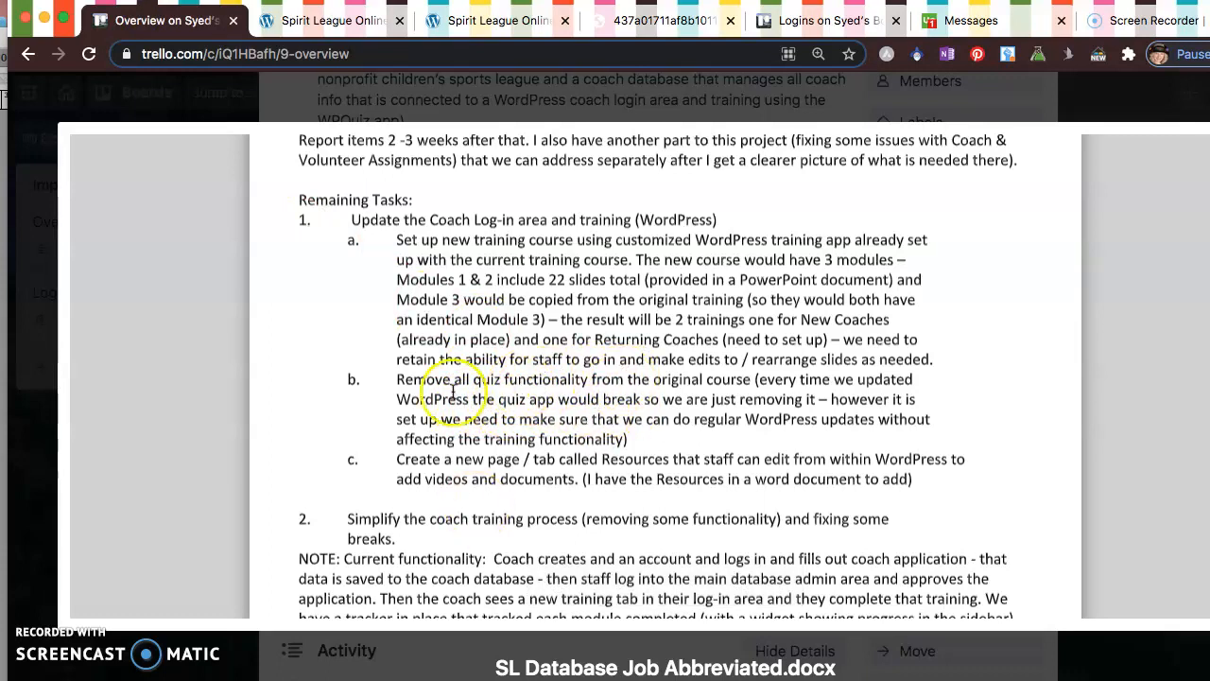
# View the coach's Modules page, dismiss the profile review message, and return to the admin slide editor
pyautogui.click(477, 19)
pyautogui.click(335, 21)
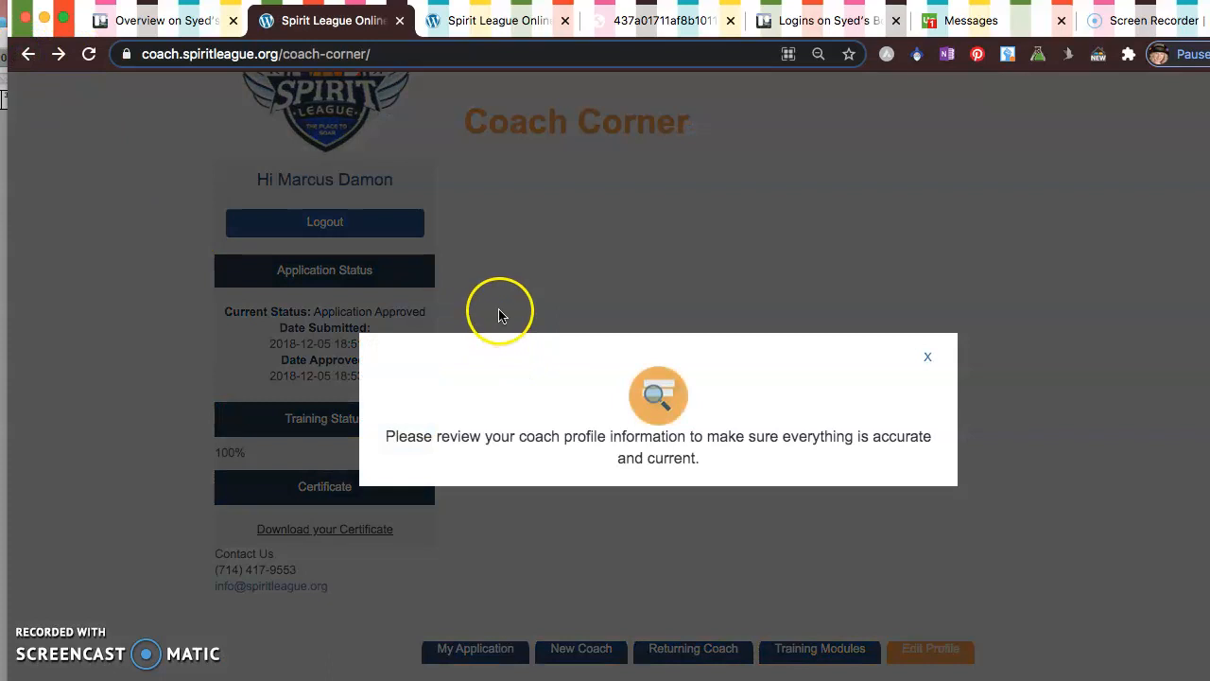
pyautogui.click(927, 356)
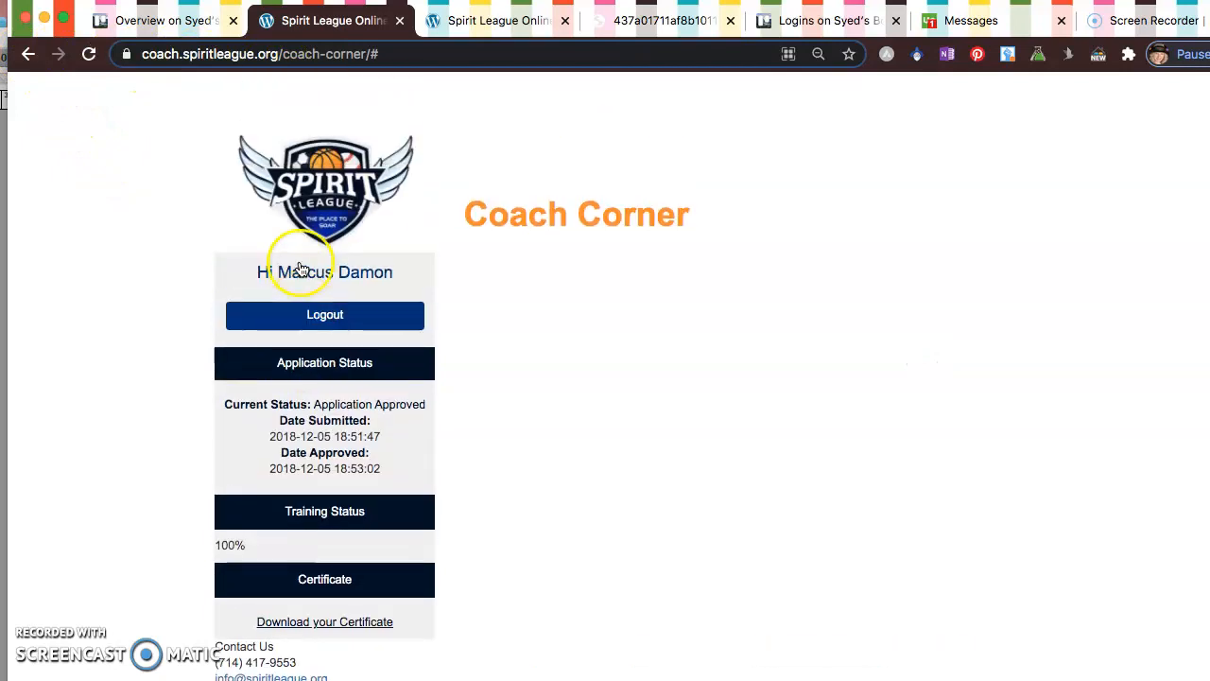
pyautogui.click(498, 18)
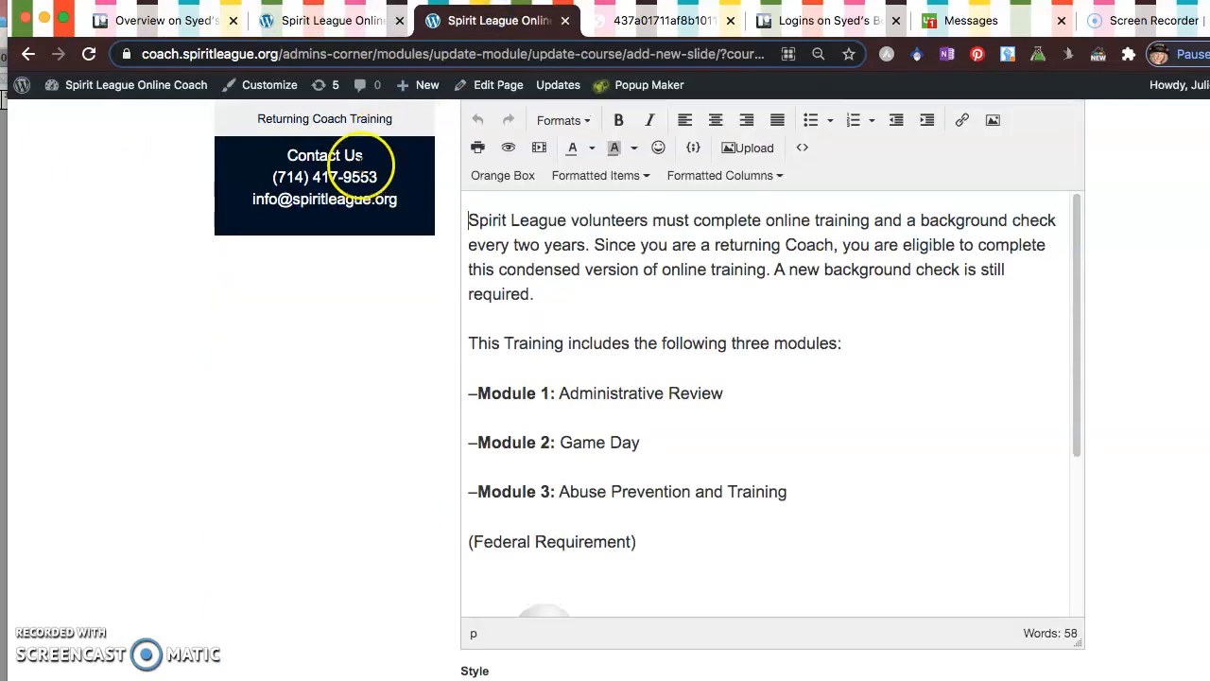
pyautogui.scroll(5, 283, 160)
# Back out through the course and module pages to the WordPress admin dashboard
pyautogui.click(29, 55)
pyautogui.click(29, 55)
pyautogui.click(28, 54)
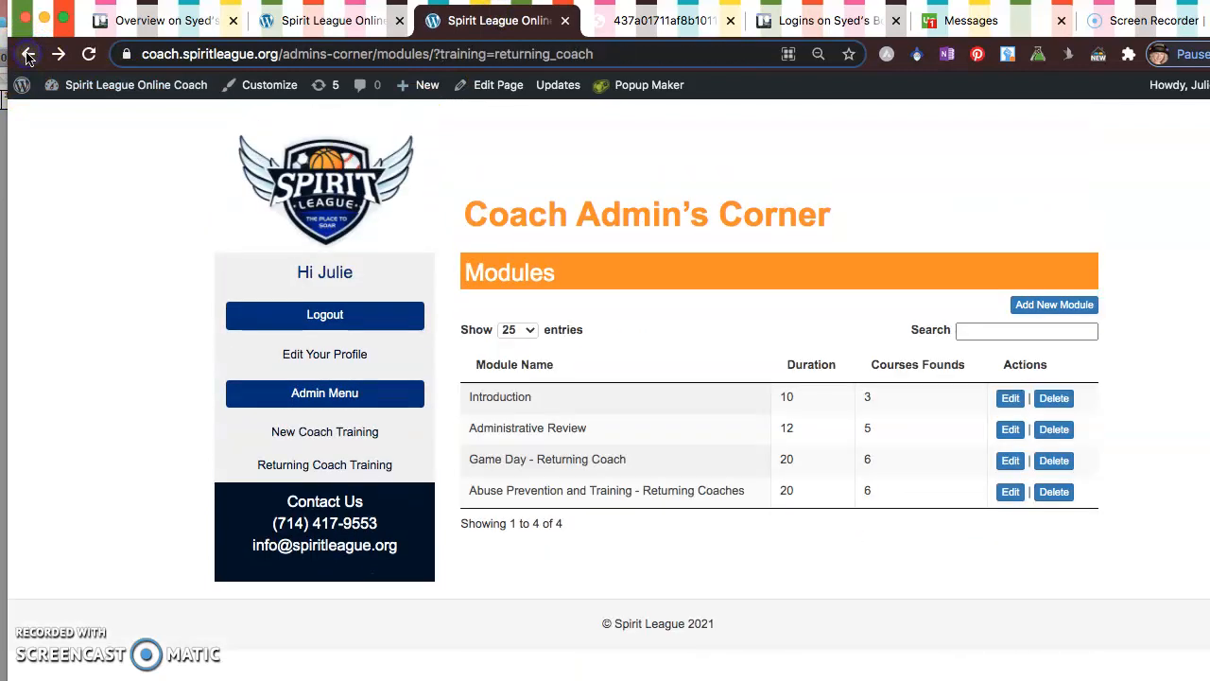
pyautogui.click(28, 55)
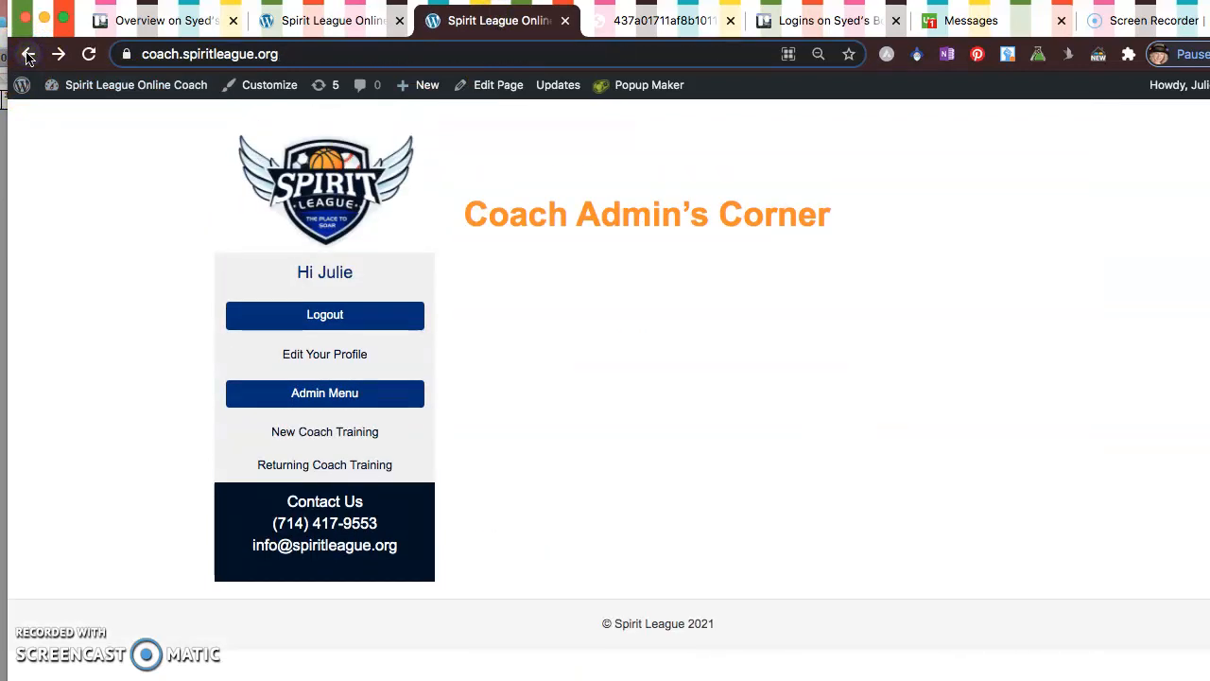
pyautogui.click(28, 55)
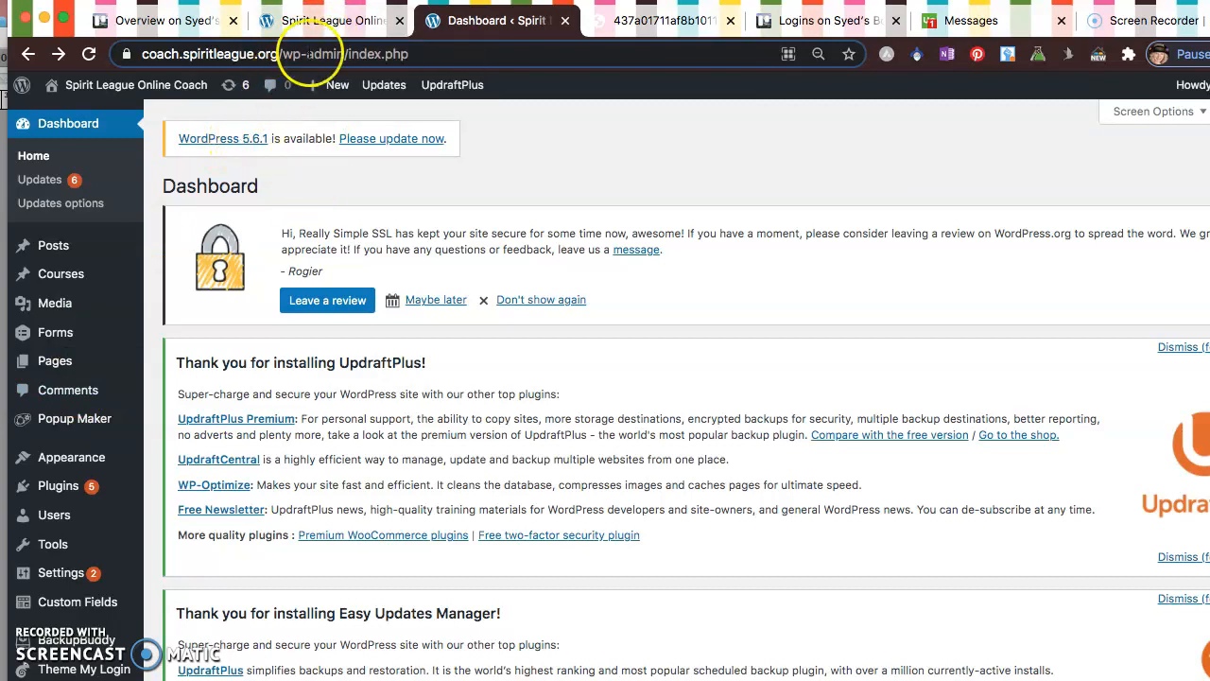
# Switch to the coach's Coach Corner page
pyautogui.click(322, 22)
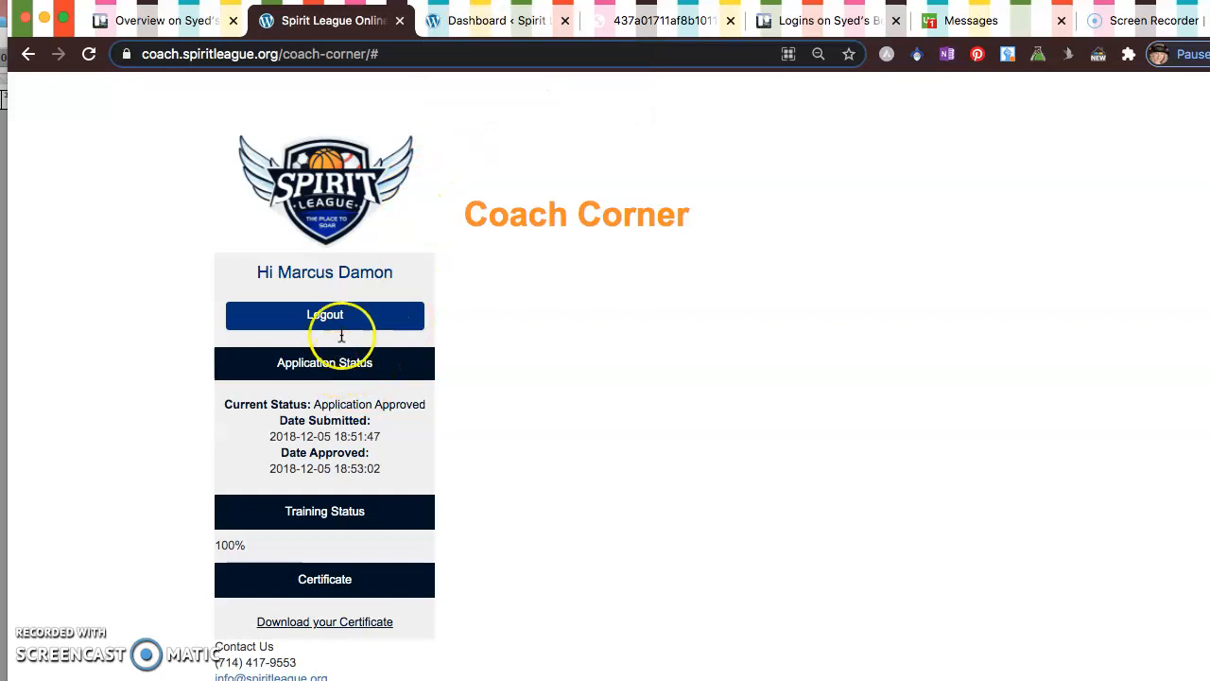
# In the coach admin area, flag The Spirit League Approach's Learning Check course for deletion, then list the Returning Coach Training modules
pyautogui.click(460, 21)
pyautogui.click(101, 86)
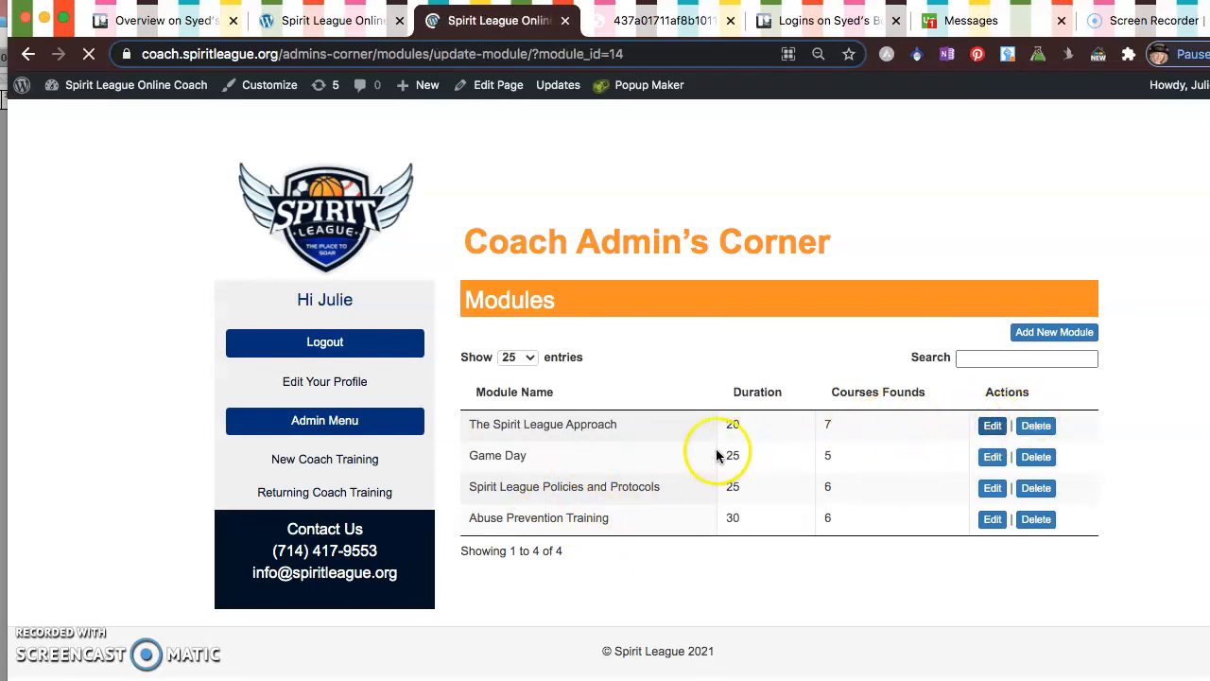
pyautogui.scroll(-2, 655, 437)
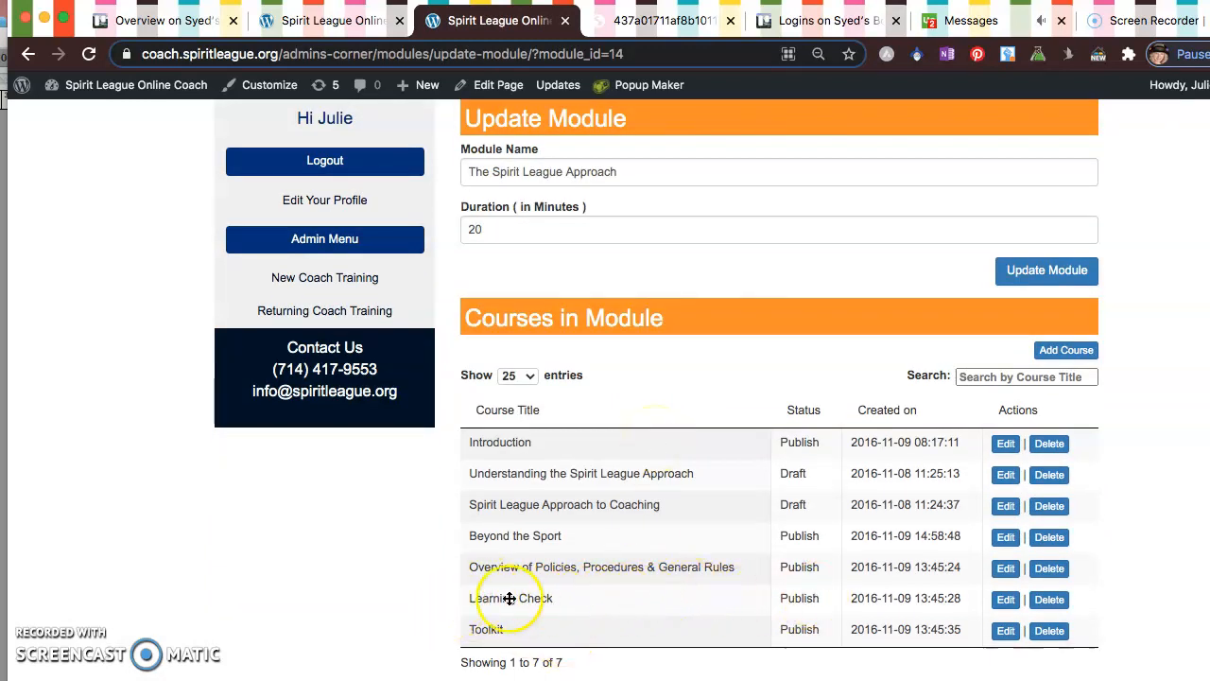
pyautogui.click(1049, 603)
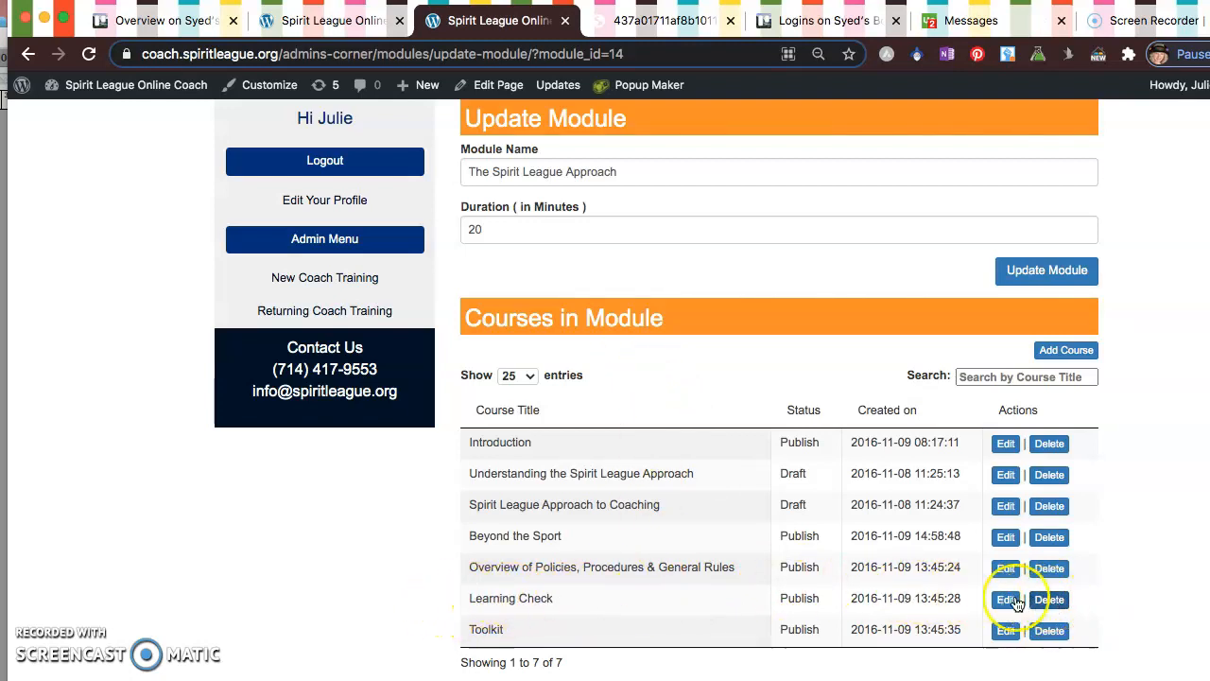
pyautogui.click(315, 318)
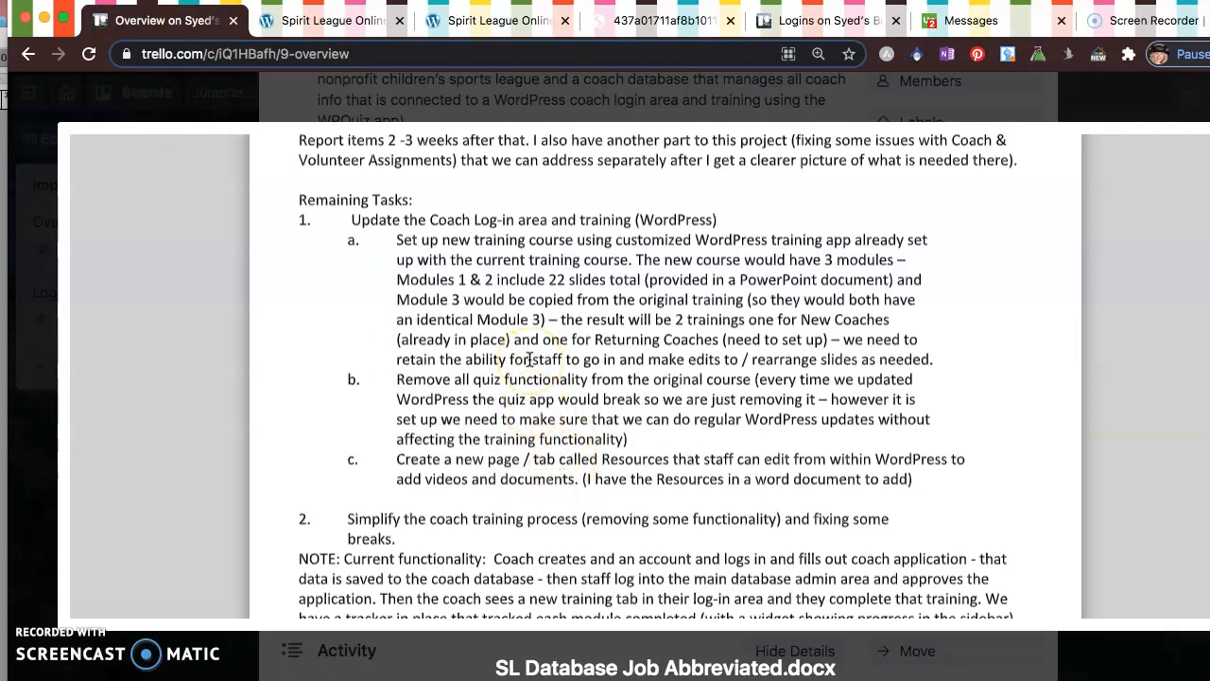
# Switch to the coach's Coach Corner page showing training status and certificate download
pyautogui.click(350, 23)
pyautogui.scroll(-1, 540, 235)
pyautogui.scroll(-1, 546, 244)
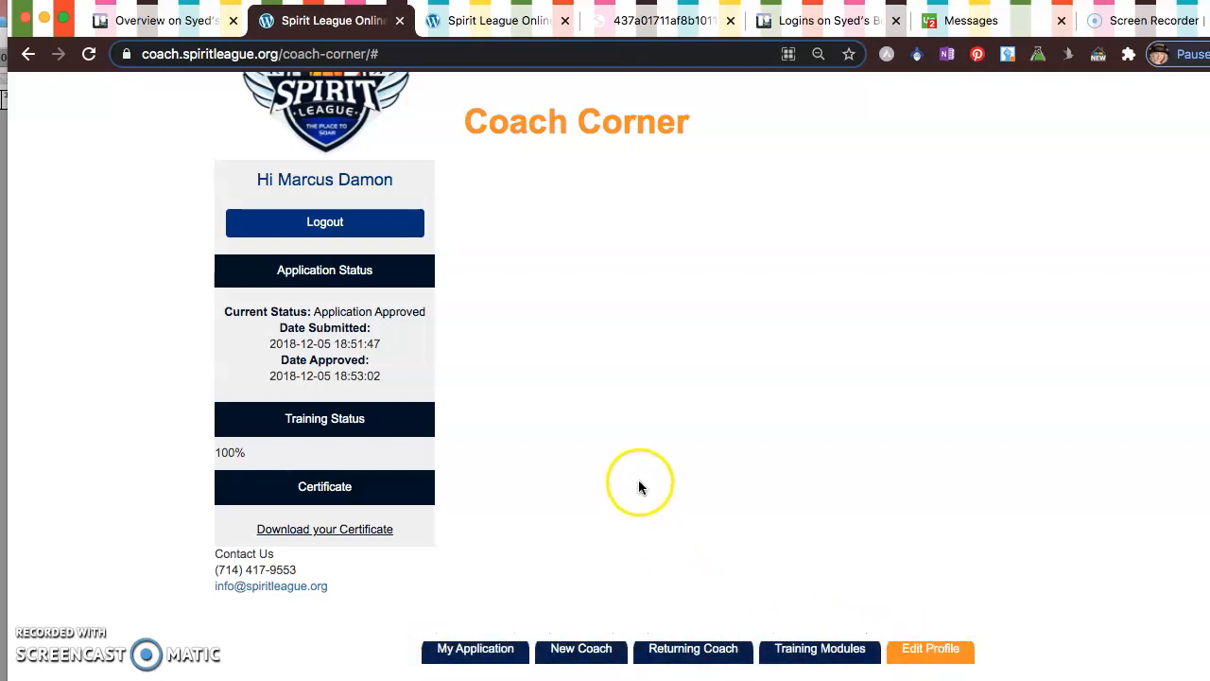
# Check the admin list of returning coach modules, then return to the Trello task document
pyautogui.click(509, 24)
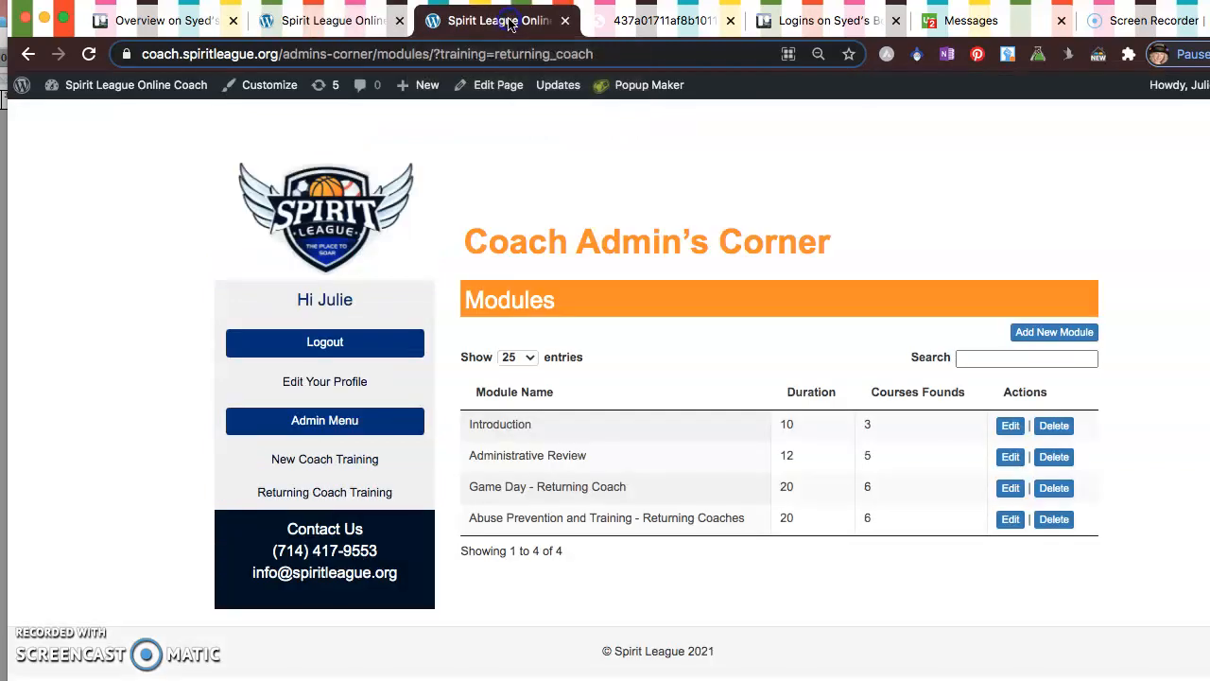
pyautogui.click(321, 21)
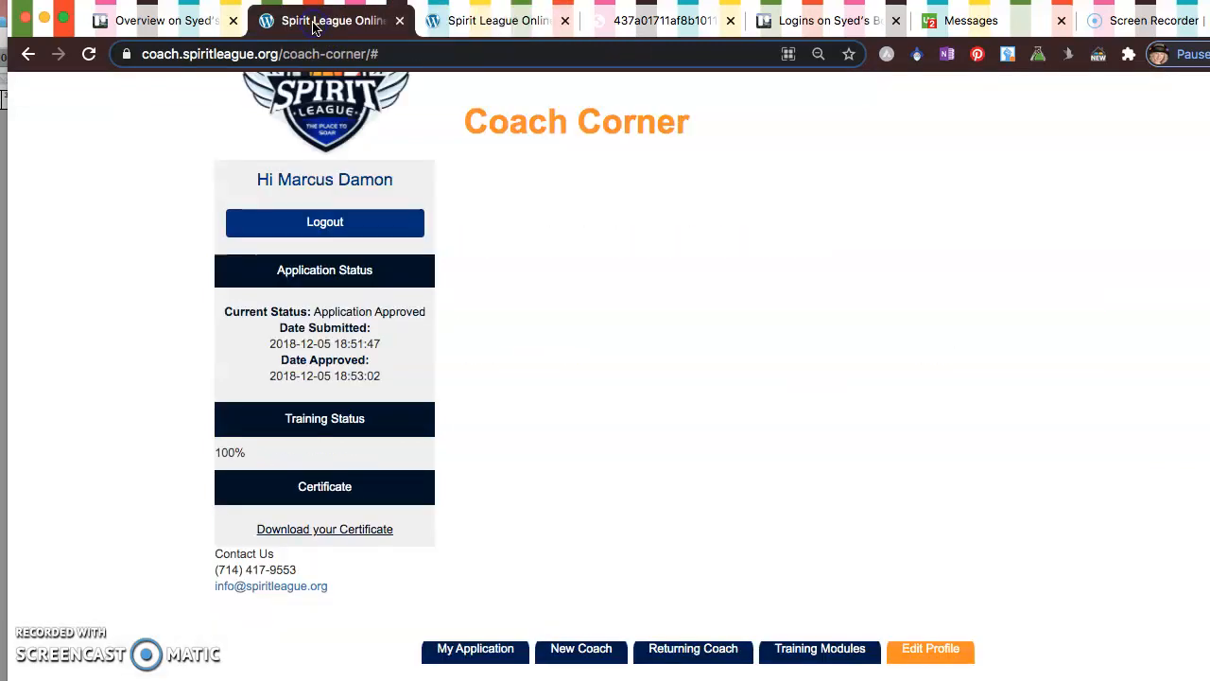
pyautogui.click(174, 22)
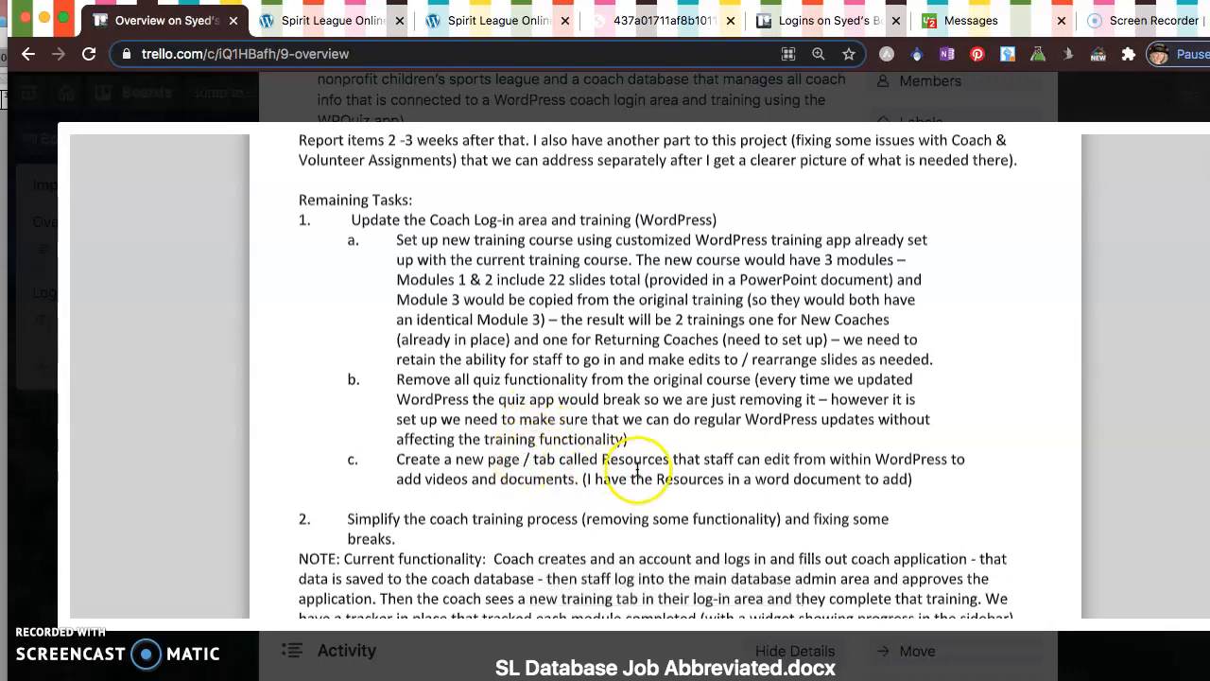
pyautogui.scroll(-1, 635, 470)
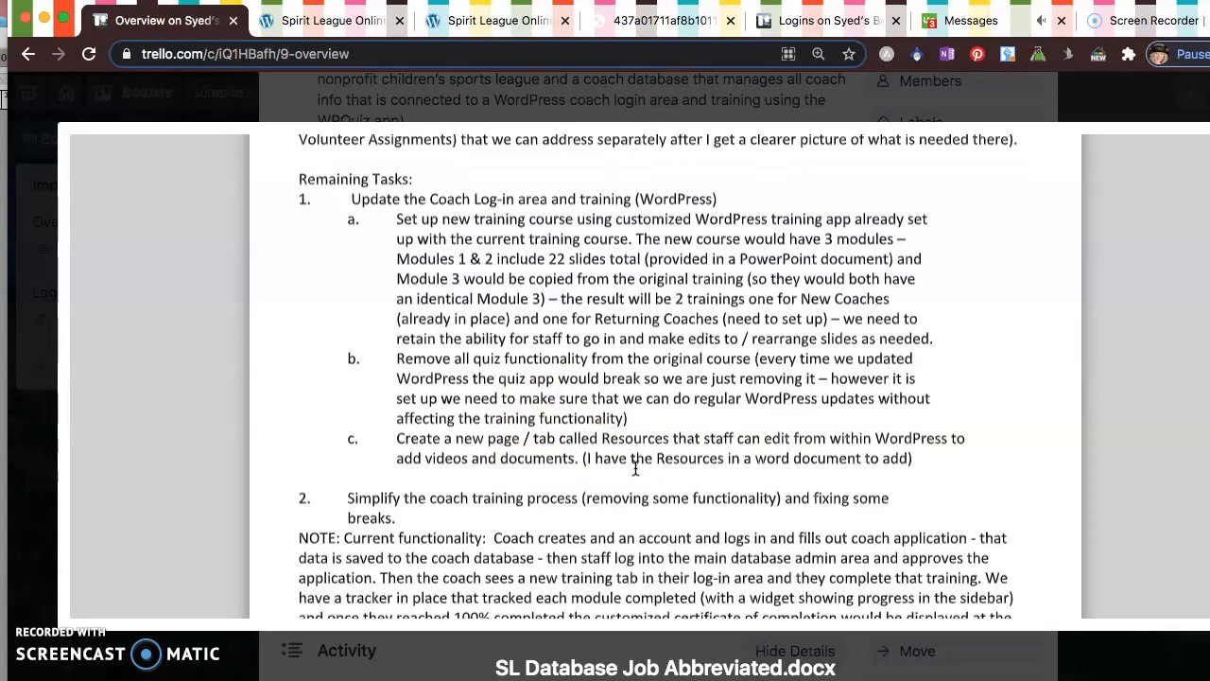
pyautogui.scroll(-1, 629, 468)
pyautogui.scroll(-3, 619, 466)
pyautogui.scroll(-1, 608, 463)
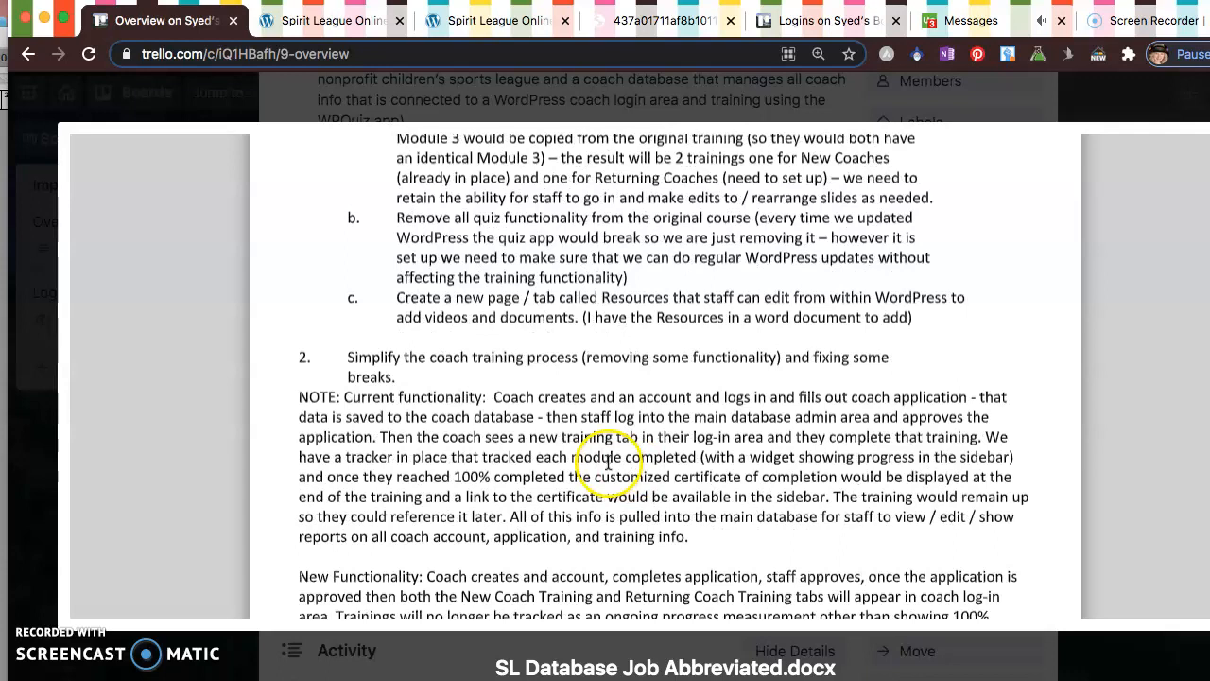